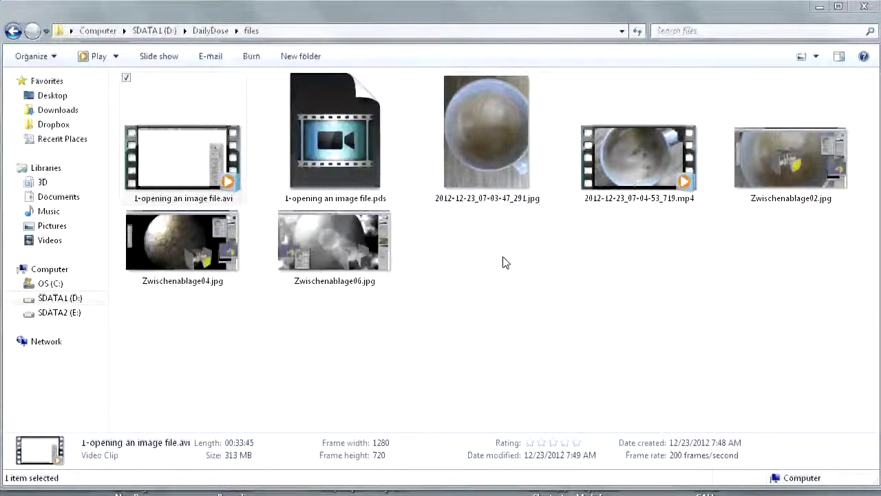
- Play the AVI, try importing it into PowerDirector, dismiss the rejection error, and minimize PowerDirector
{"action": "double_click", "coordinate": [175, 157]}
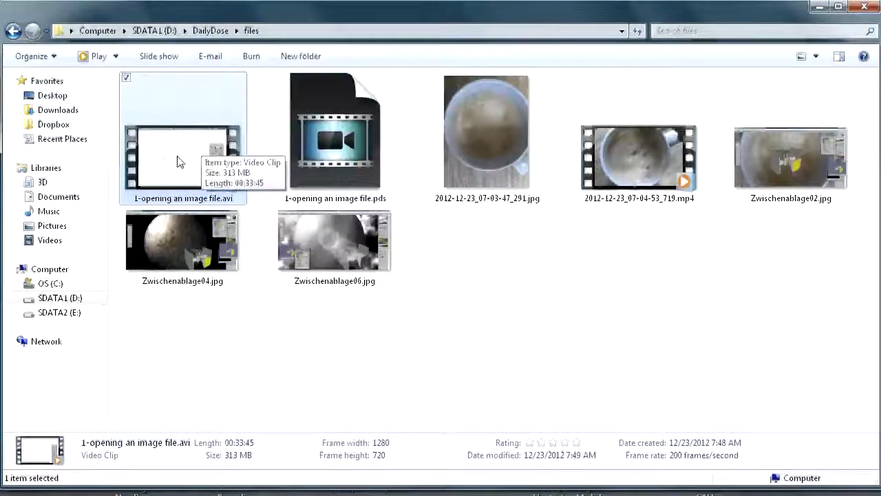
{"action": "mouse_move", "coordinate": [358, 493]}
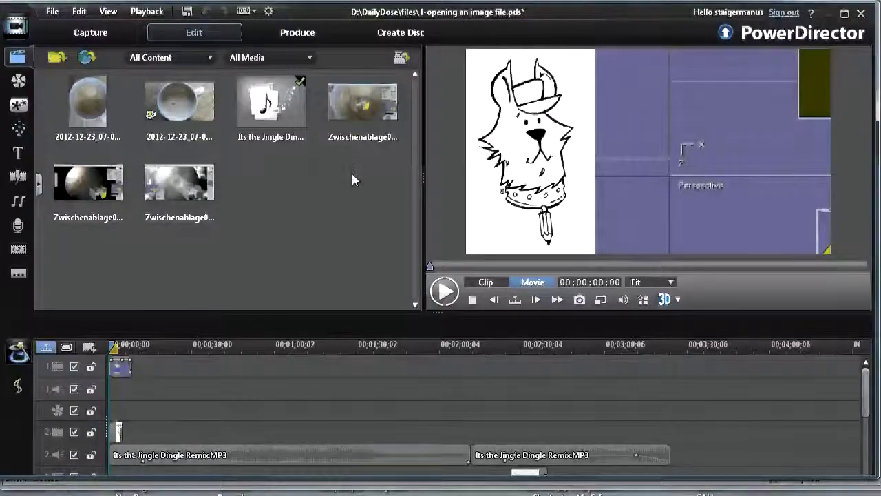
{"action": "left_click", "coordinate": [71, 79]}
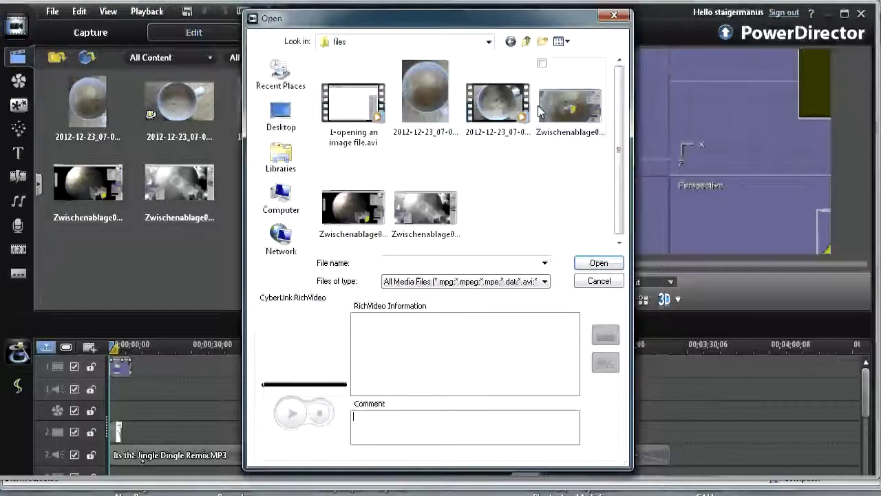
{"action": "left_click", "coordinate": [353, 105]}
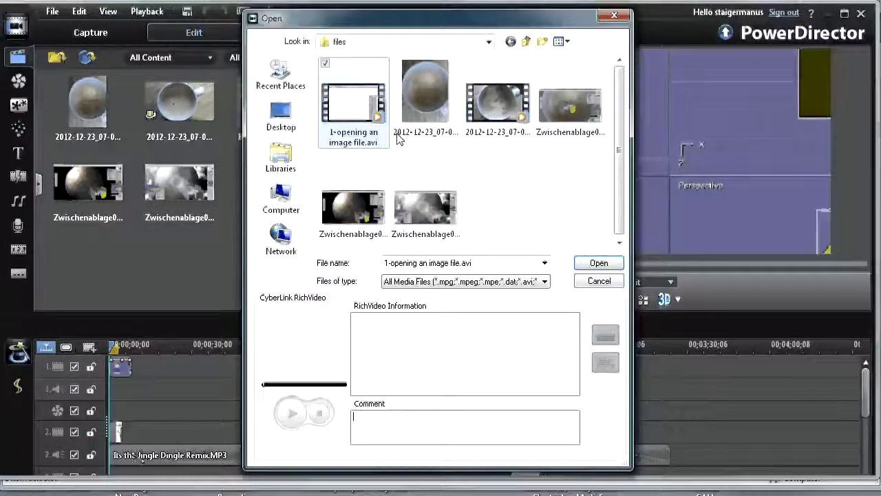
{"action": "left_click", "coordinate": [598, 264]}
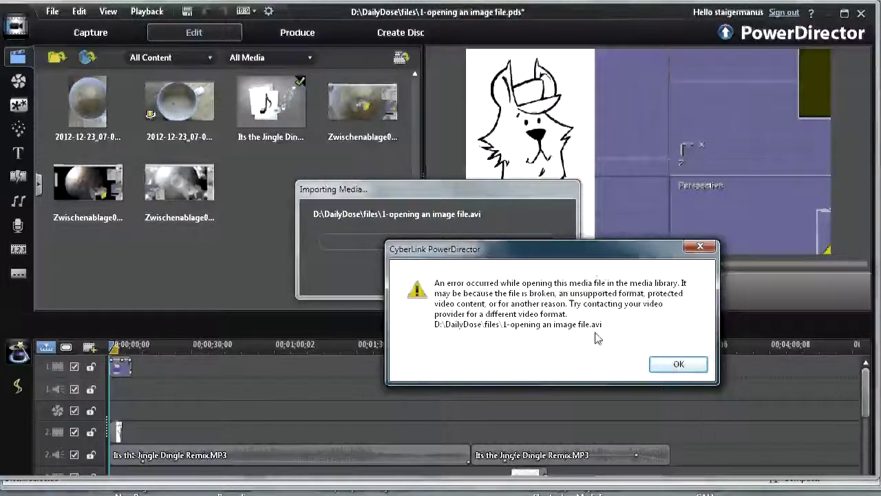
{"action": "left_click", "coordinate": [679, 366]}
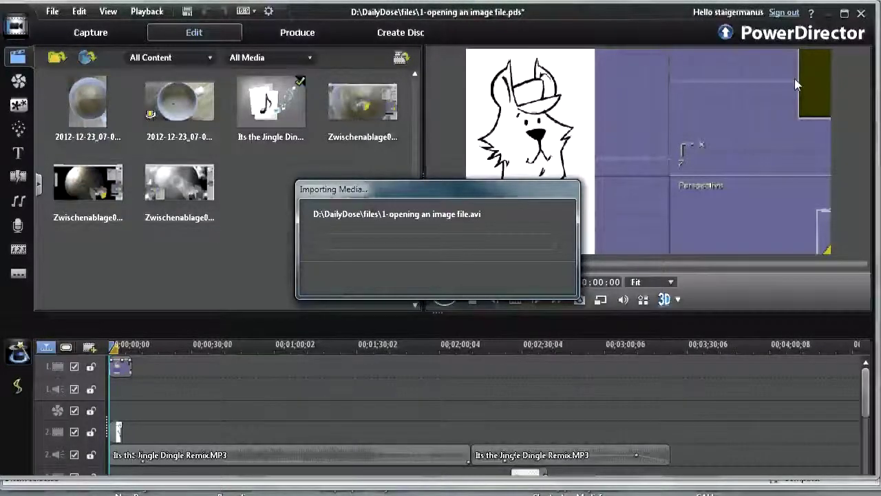
{"action": "left_click", "coordinate": [829, 15]}
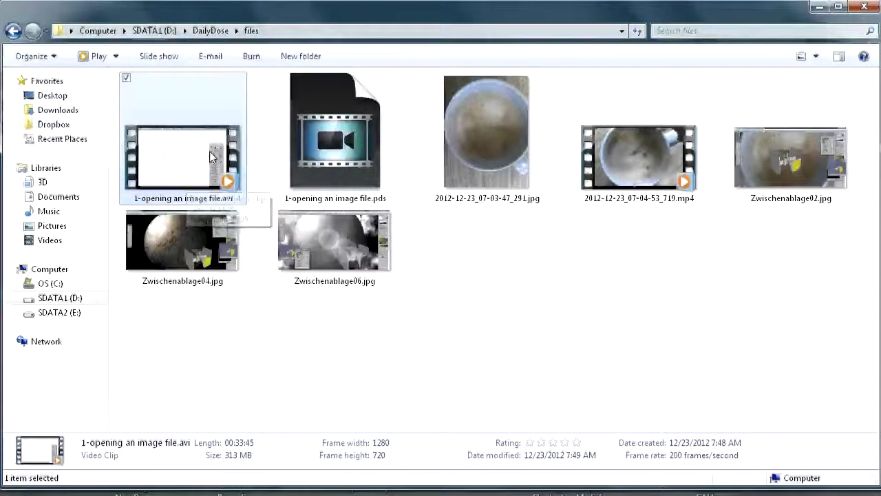
- Open 1-opening an image file.avi with winff.exe from the file's Open with menu
{"action": "right_click", "coordinate": [184, 158]}
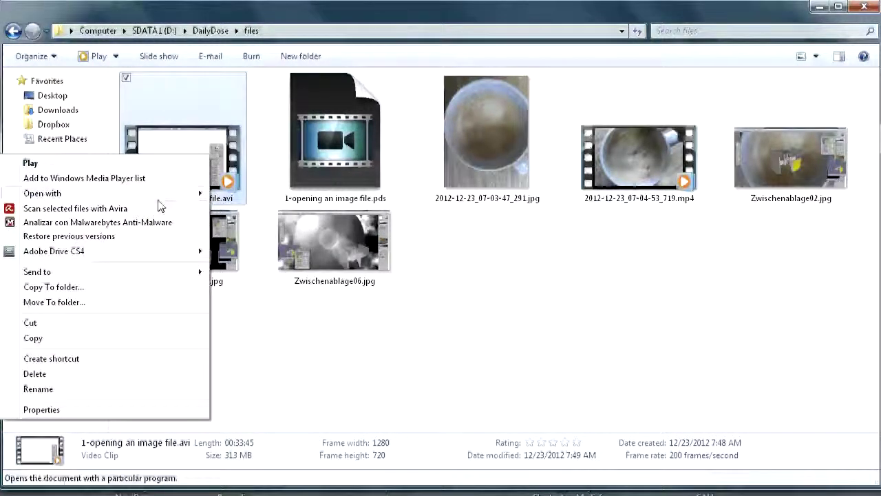
{"action": "mouse_move", "coordinate": [159, 202]}
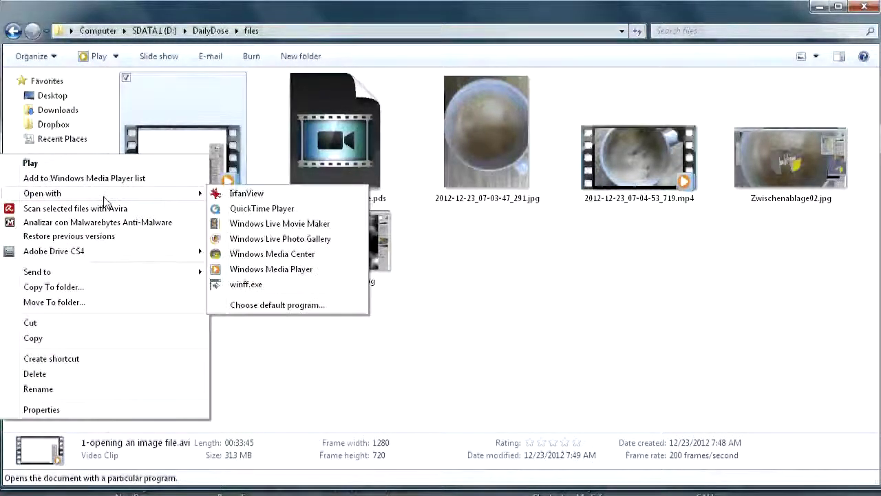
{"action": "left_click", "coordinate": [246, 284]}
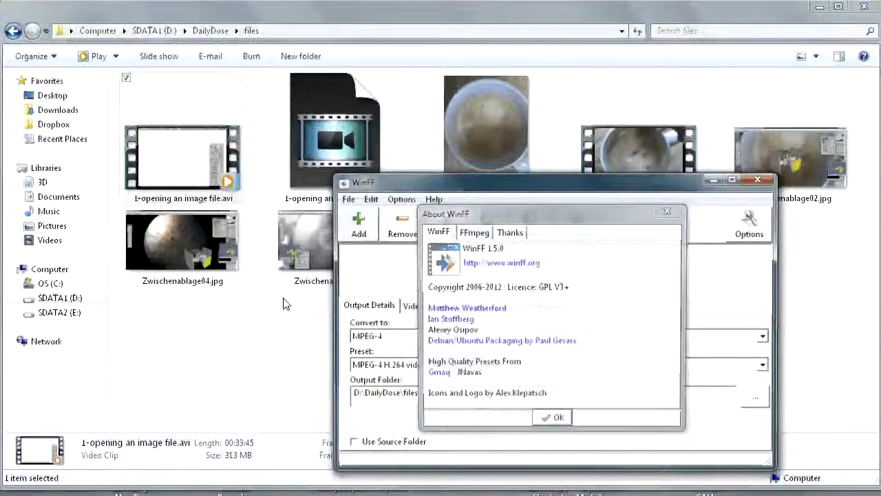
- Move the WinFF window beside the file thumbnails and make it taller
{"action": "left_click_drag", "start_coordinate": [575, 187], "coordinate": [504, 48]}
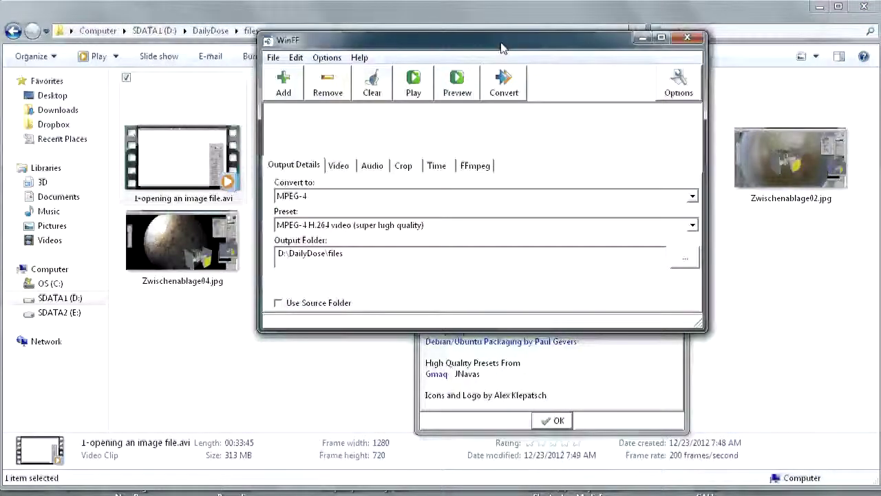
{"action": "left_click_drag", "start_coordinate": [539, 336], "coordinate": [544, 446]}
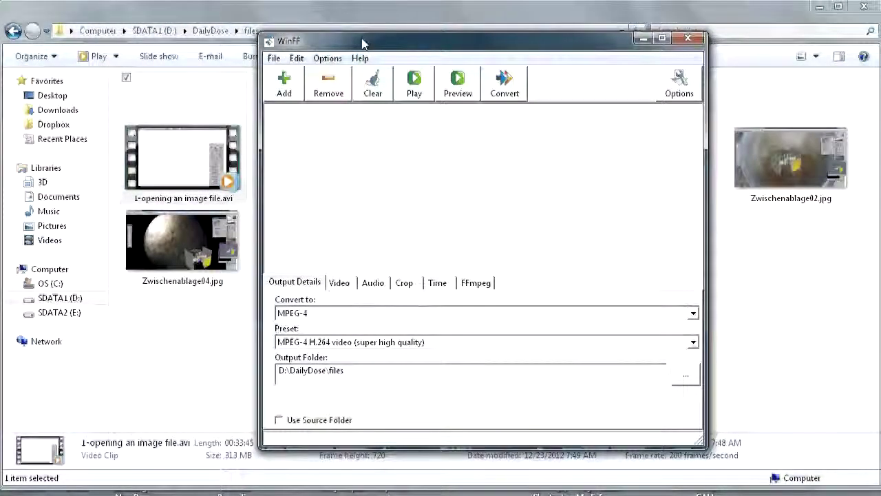
{"action": "left_click_drag", "start_coordinate": [362, 44], "coordinate": [452, 60]}
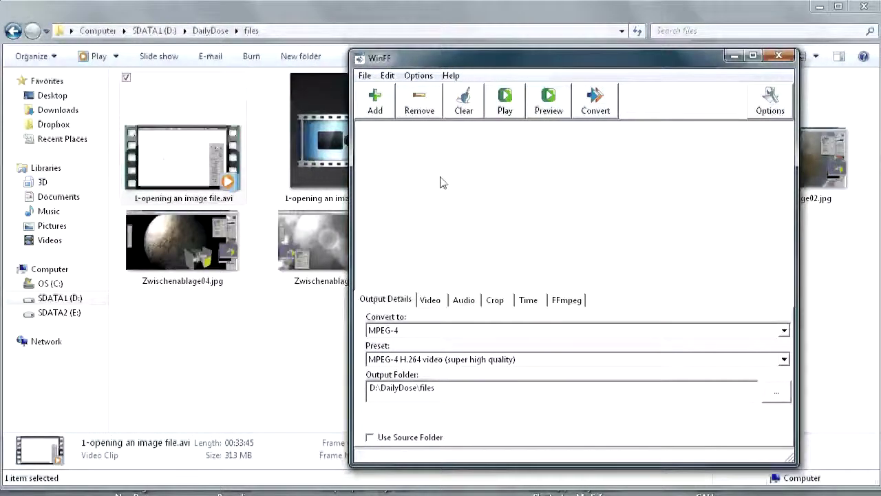
- Drag 1-opening an image file.avi into the conversion list and select the D:\DailyDose\files output path
{"action": "left_click_drag", "start_coordinate": [443, 183], "coordinate": [441, 181]}
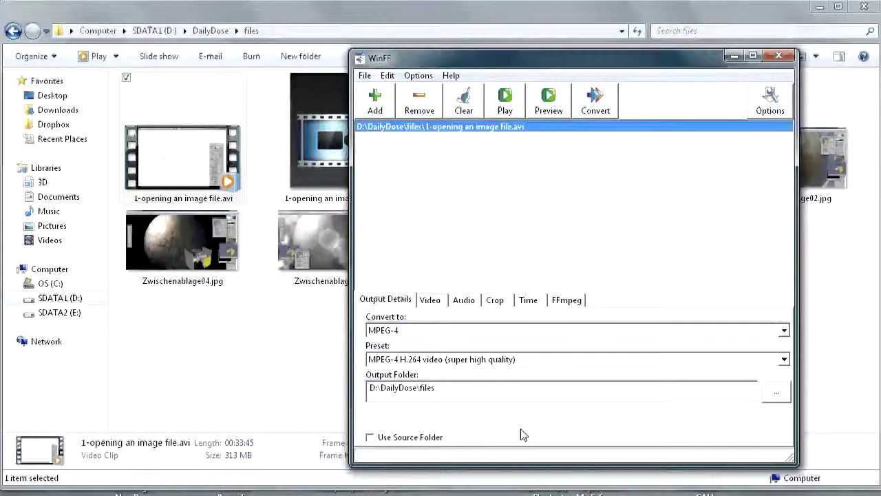
{"action": "left_click", "coordinate": [412, 388]}
{"action": "double_click", "coordinate": [413, 389]}
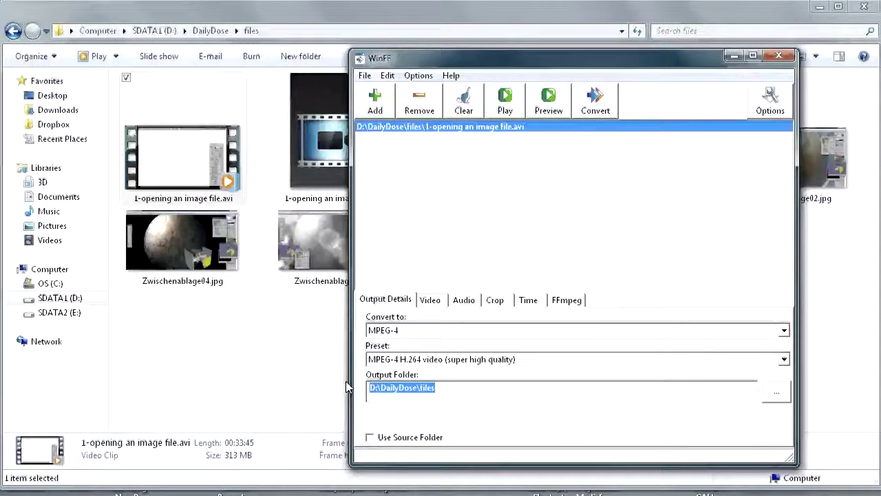
{"action": "left_click", "coordinate": [739, 331]}
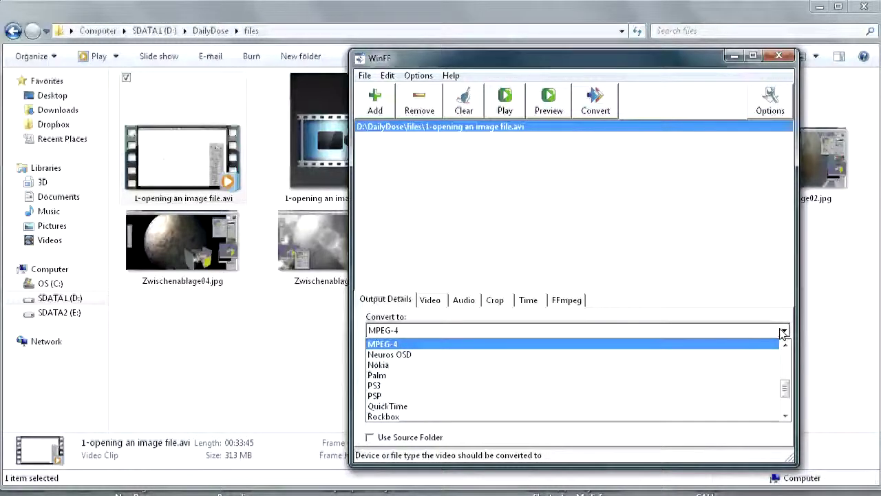
- Keep MPEG-4 as the format and choose the MPEG-4 H.264 video (high quality) preset
{"action": "left_click", "coordinate": [619, 342]}
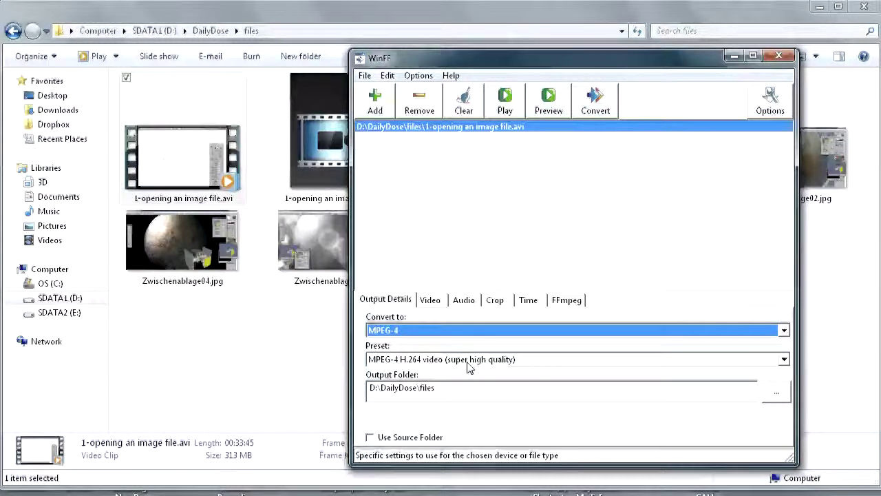
{"action": "left_click", "coordinate": [784, 360]}
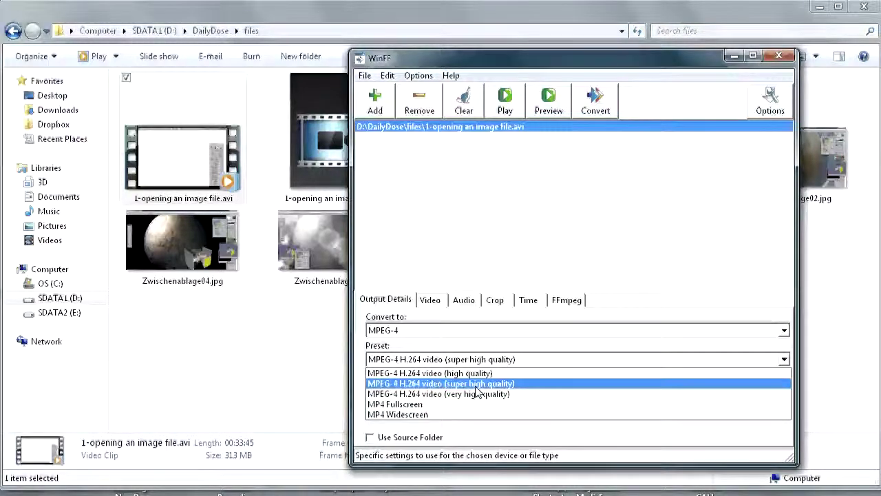
{"action": "left_click", "coordinate": [443, 374]}
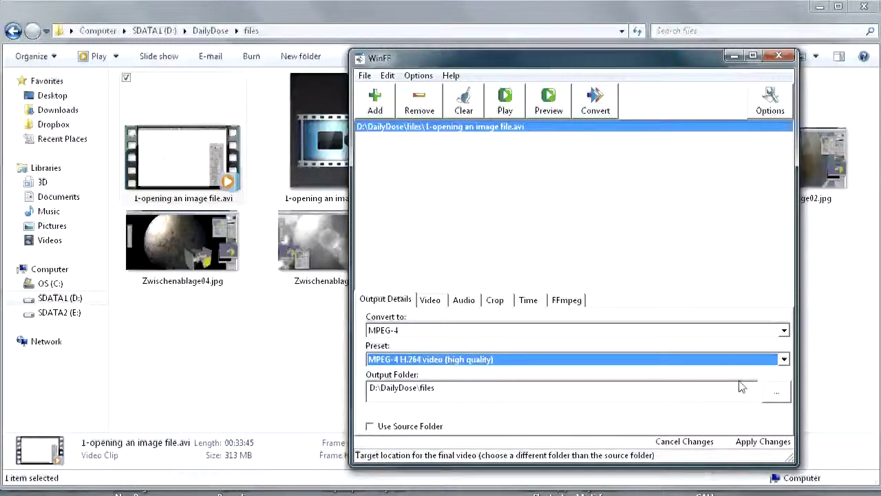
{"action": "left_click", "coordinate": [464, 300]}
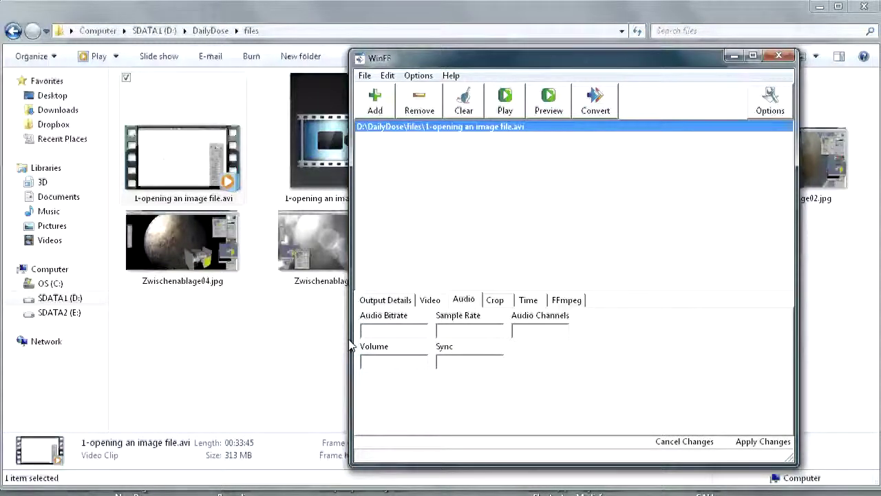
- Try volume values 256, 512 and 349 in the Audio tab's Volume field
{"action": "left_click", "coordinate": [378, 367]}
{"action": "type", "text": "2"}
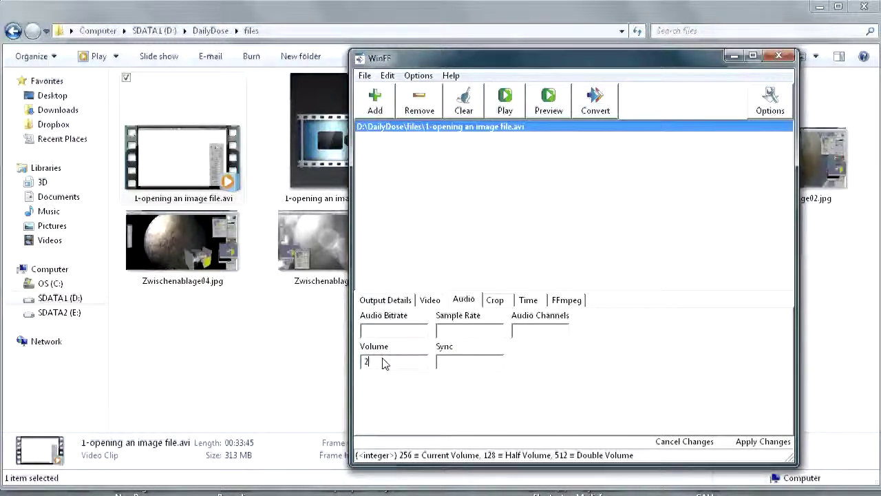
{"action": "type", "text": "56"}
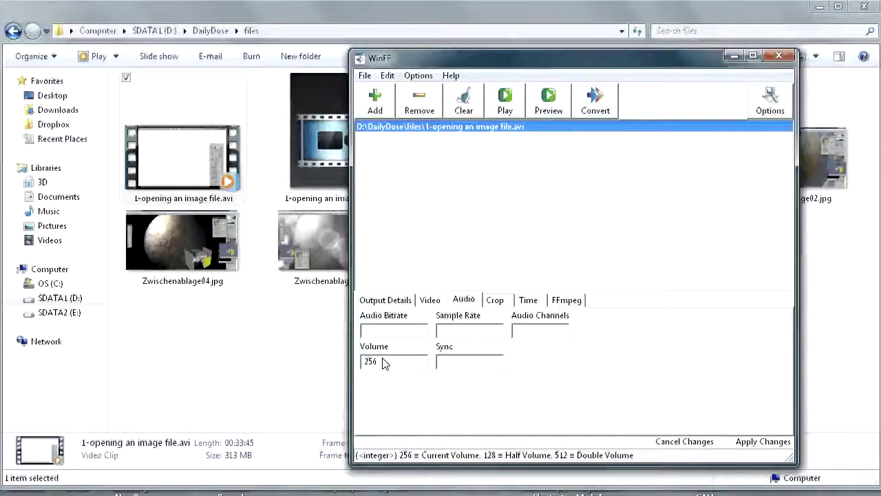
{"action": "double_click", "coordinate": [409, 363]}
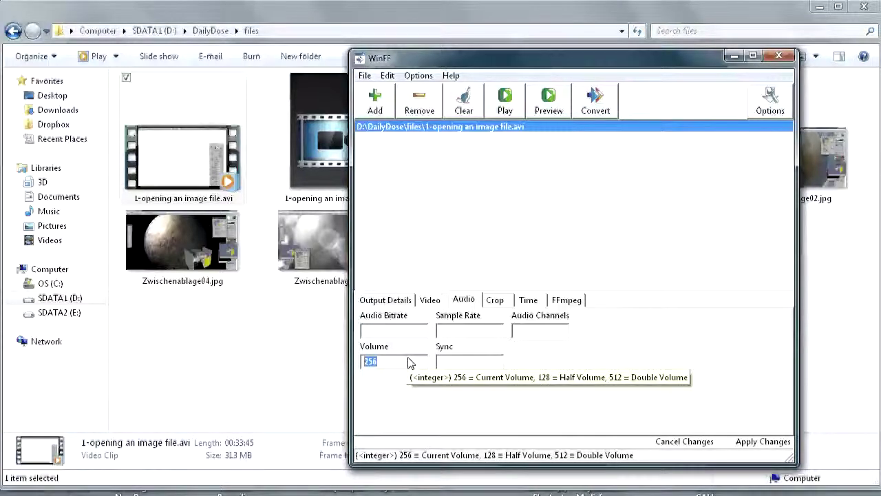
{"action": "type", "text": "512"}
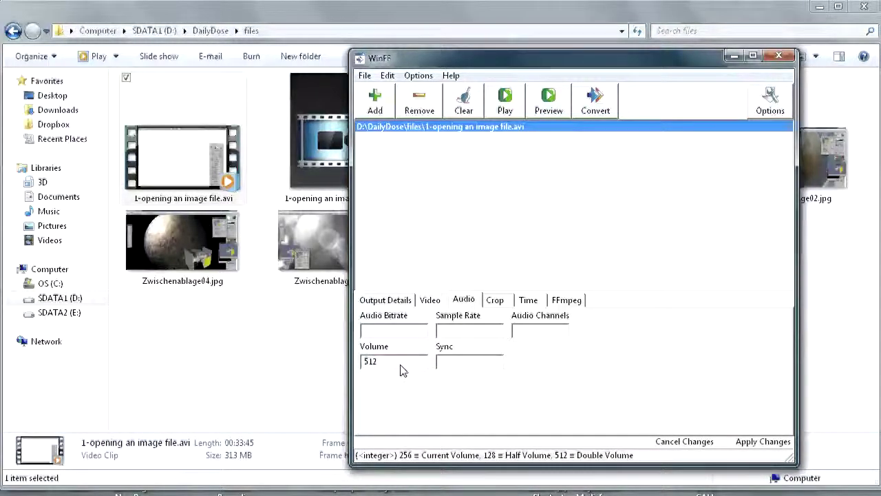
{"action": "double_click", "coordinate": [411, 365]}
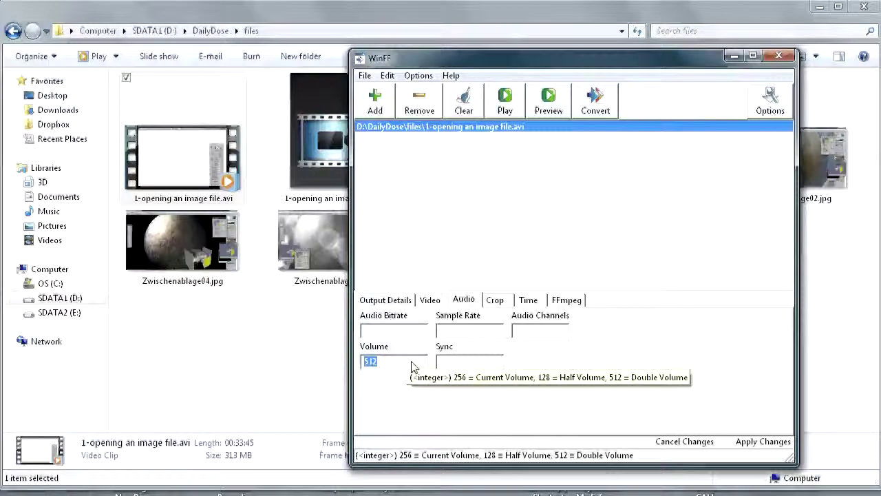
{"action": "type", "text": "3"}
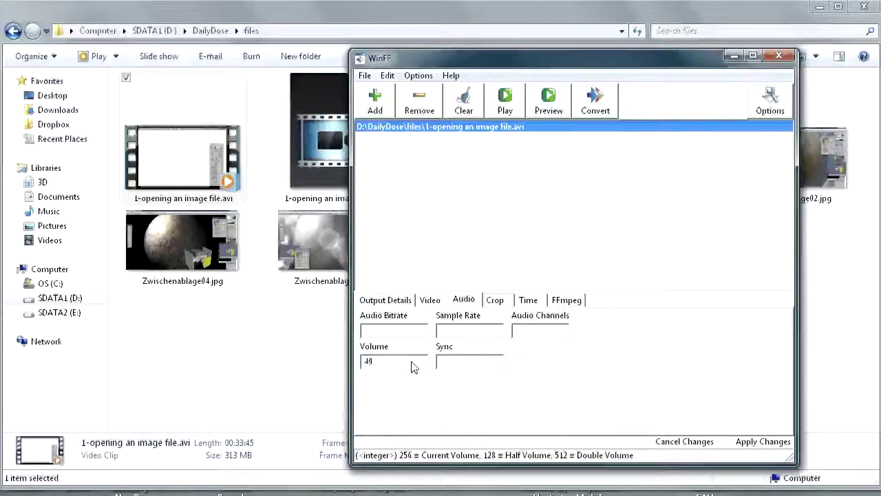
{"action": "type", "text": "49"}
{"action": "key", "text": "BackSpace"}
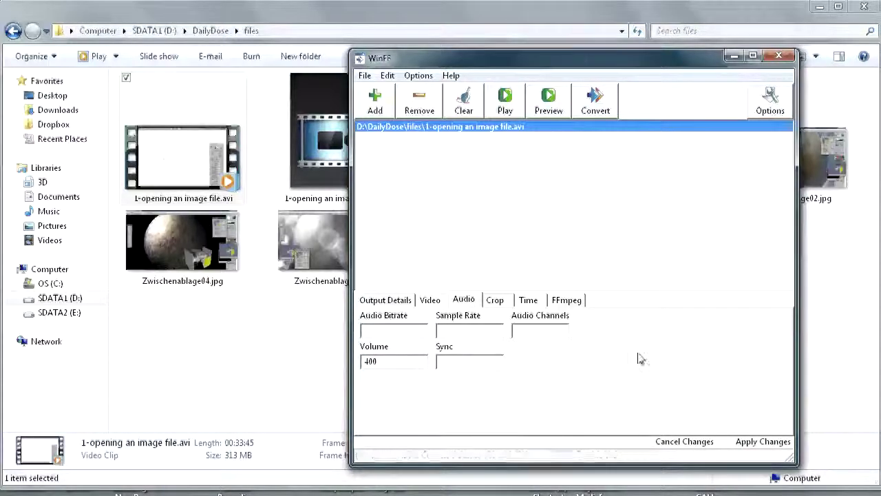
- Clear the Volume field, return to Output Details, and start the conversion
{"action": "double_click", "coordinate": [371, 362]}
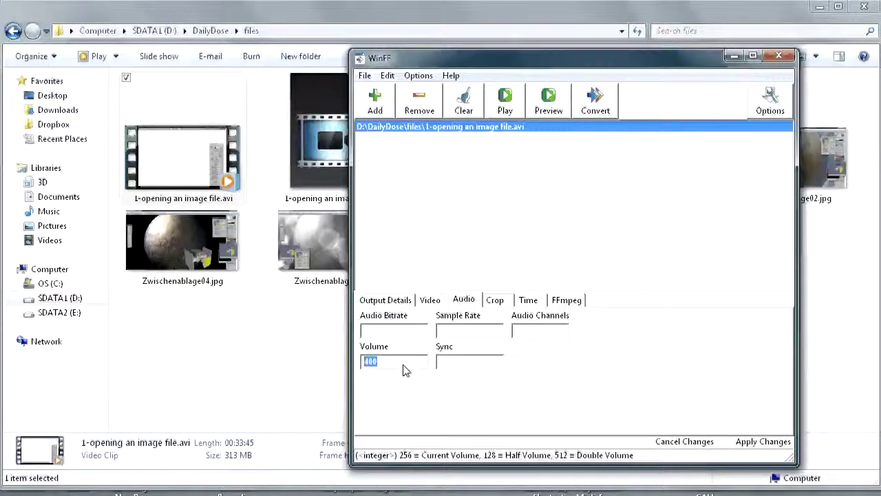
{"action": "type", "text": "2"}
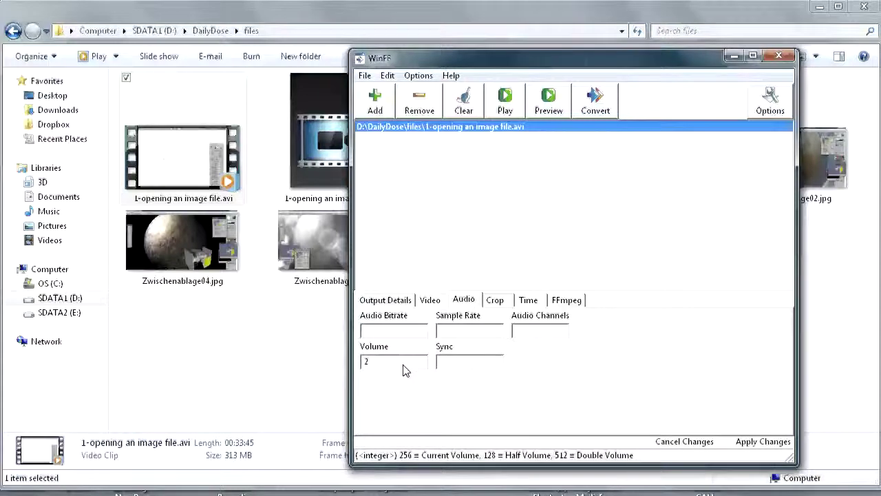
{"action": "type", "text": "56"}
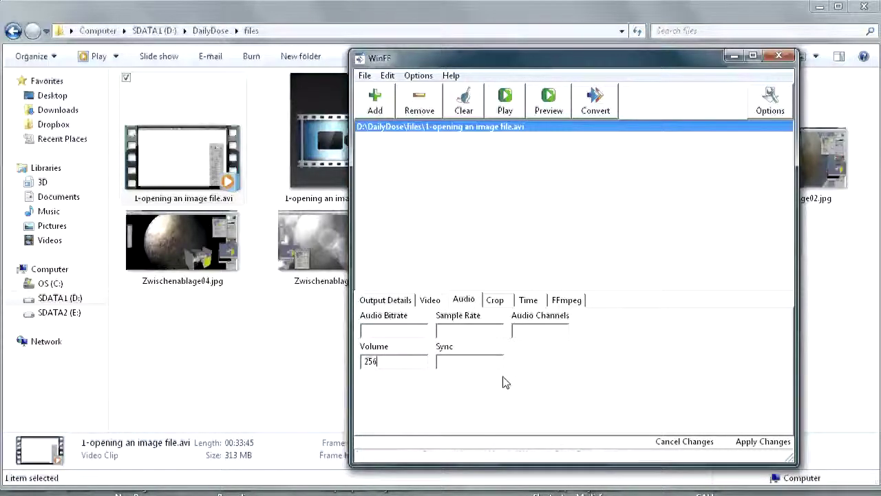
{"action": "key", "text": "ctrl+a"}
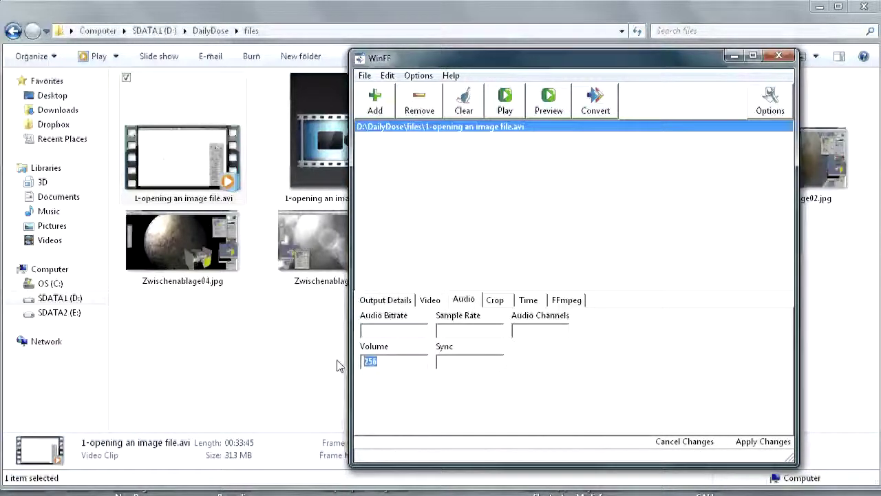
{"action": "key", "text": "BackSpace"}
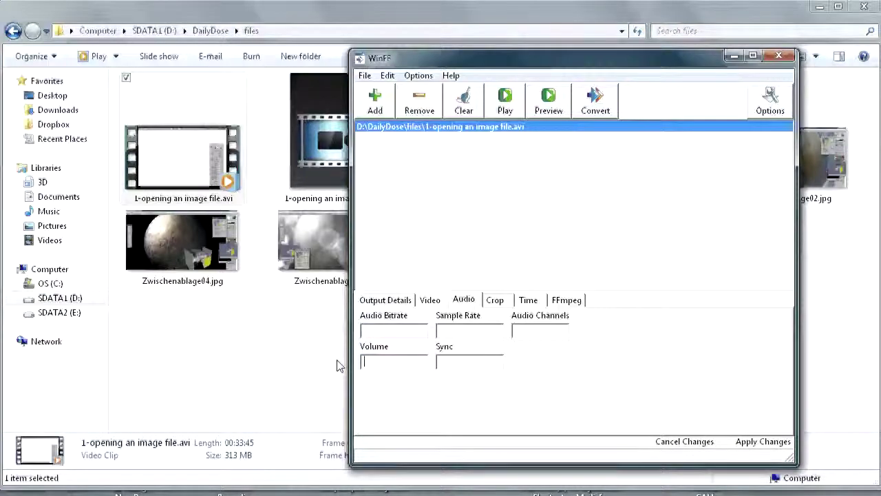
{"action": "left_click", "coordinate": [386, 300]}
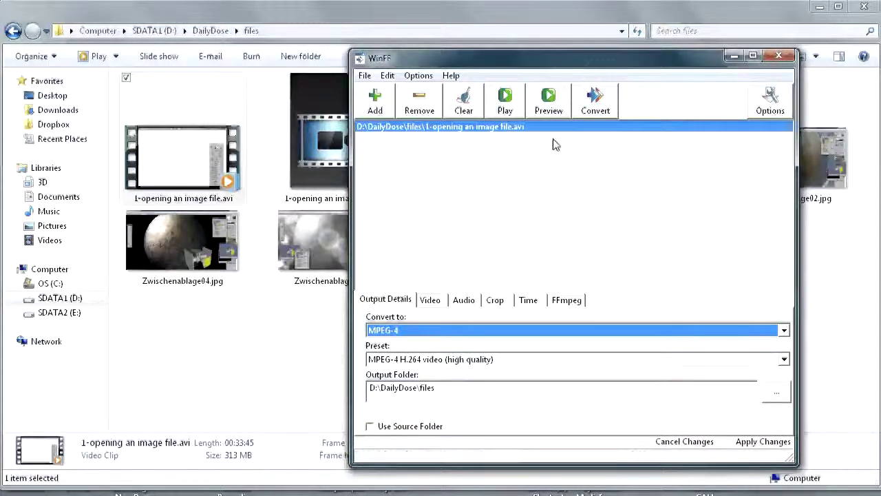
{"action": "left_click", "coordinate": [604, 102]}
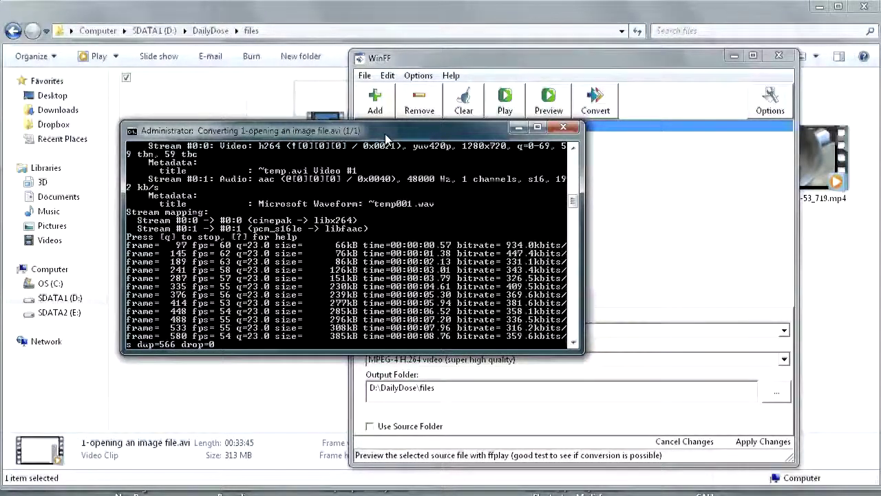
- Show WinFF's version 1.5.0 About dialog while the encoding keeps running
{"action": "left_click", "coordinate": [452, 77]}
{"action": "left_click", "coordinate": [403, 144]}
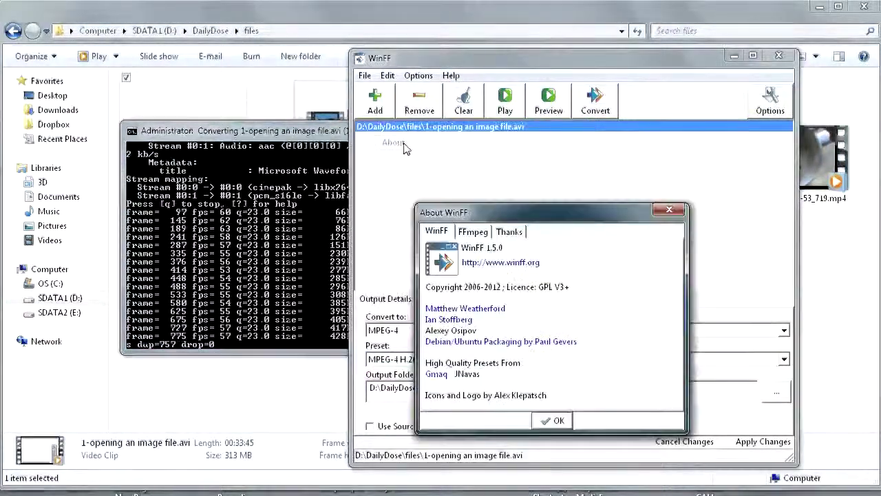
{"action": "left_click_drag", "start_coordinate": [536, 213], "coordinate": [424, 86]}
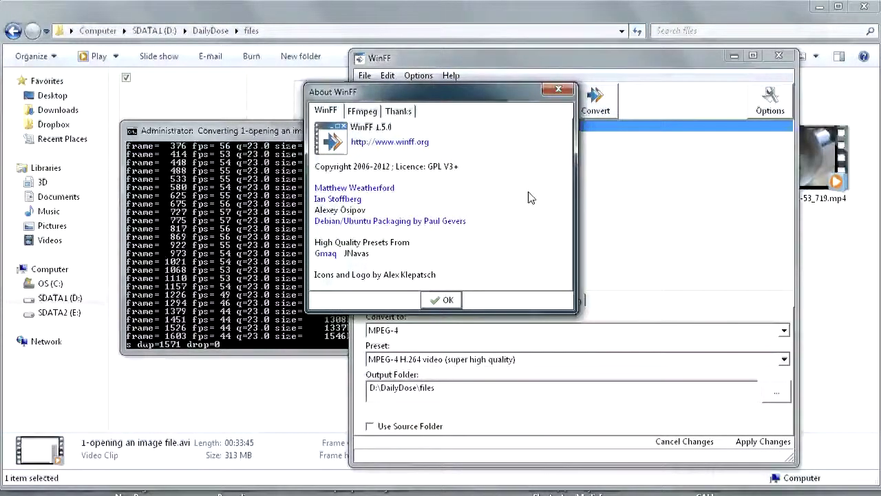
{"action": "left_click", "coordinate": [449, 302]}
{"action": "left_click", "coordinate": [451, 75]}
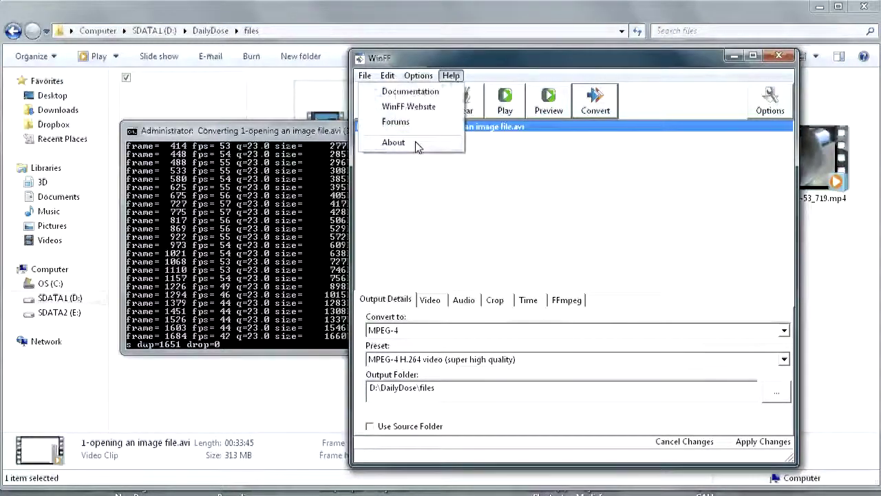
{"action": "left_click", "coordinate": [570, 58]}
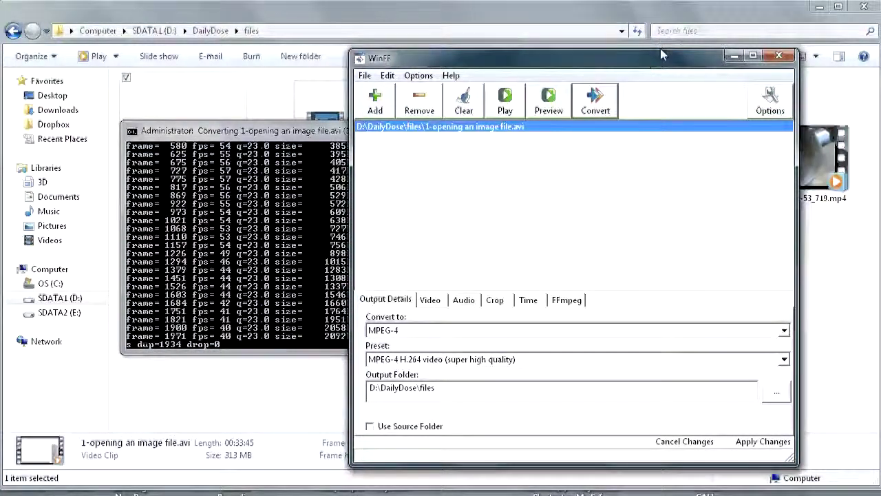
- Select the mp4 and avi thumbnails in turn to compare their sizes: 155 MB versus 313 MB
{"action": "left_click", "coordinate": [268, 97]}
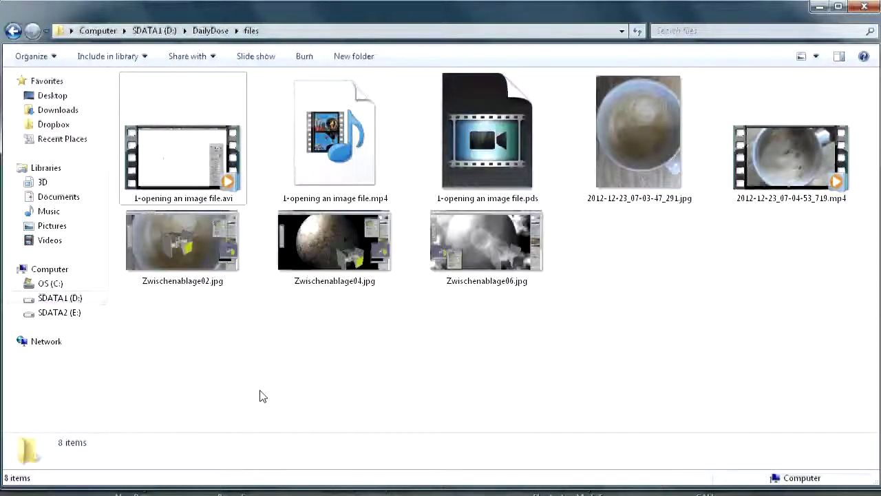
{"action": "left_click", "coordinate": [362, 171]}
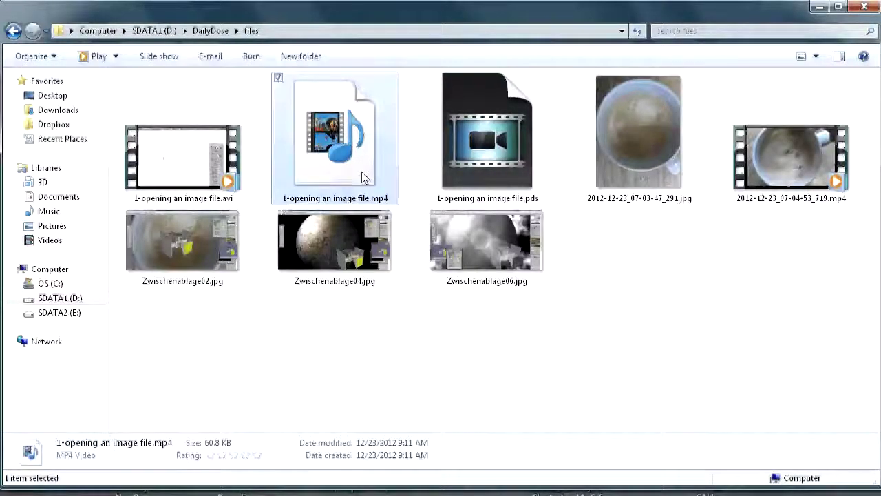
{"action": "left_click", "coordinate": [153, 162]}
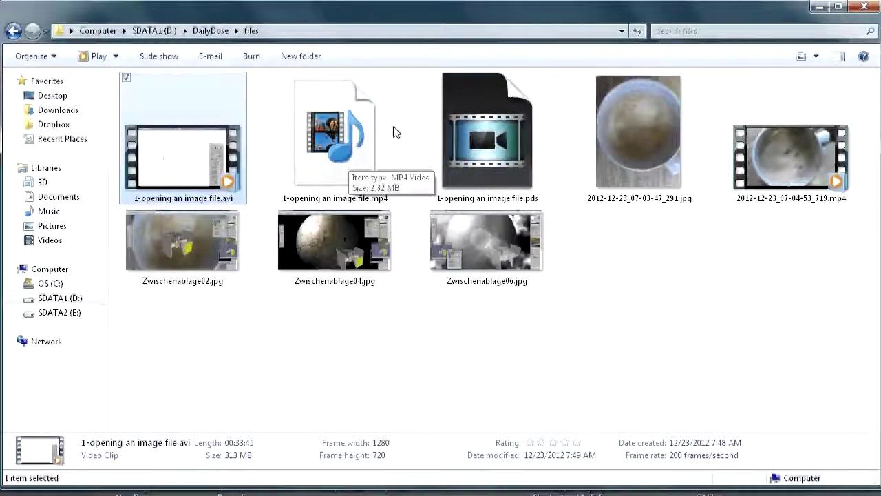
{"action": "left_click", "coordinate": [396, 146]}
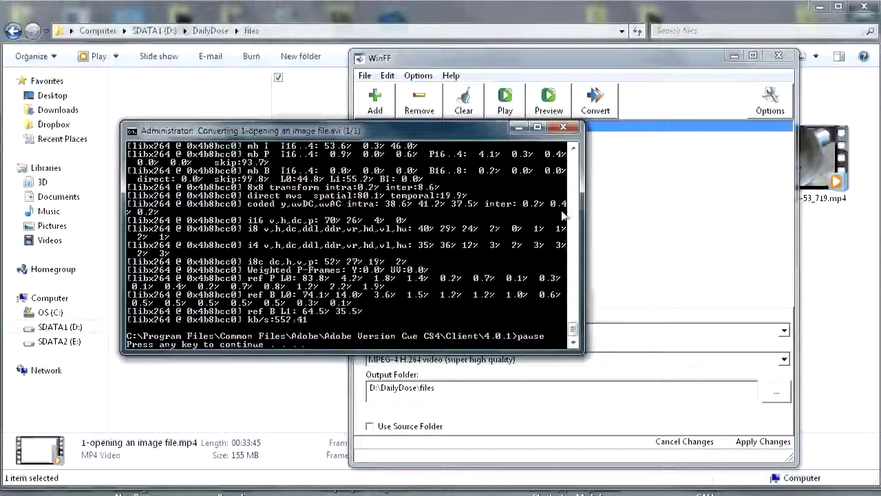
- Dismiss the finished conversion console with Enter and close WinFF
{"action": "mouse_move", "coordinate": [573, 329]}
{"action": "left_mouse_down"}
{"action": "mouse_move", "coordinate": [575, 232]}
{"action": "mouse_move", "coordinate": [573, 344]}
{"action": "left_mouse_up"}
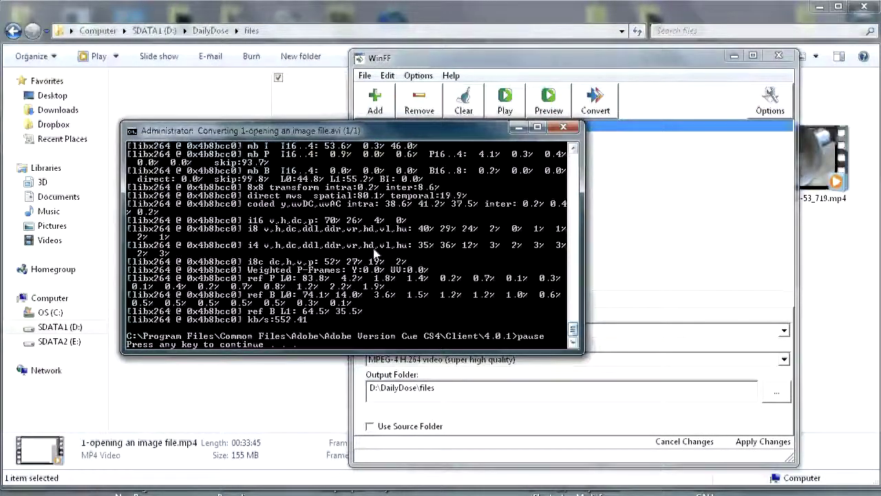
{"action": "key", "text": "Return"}
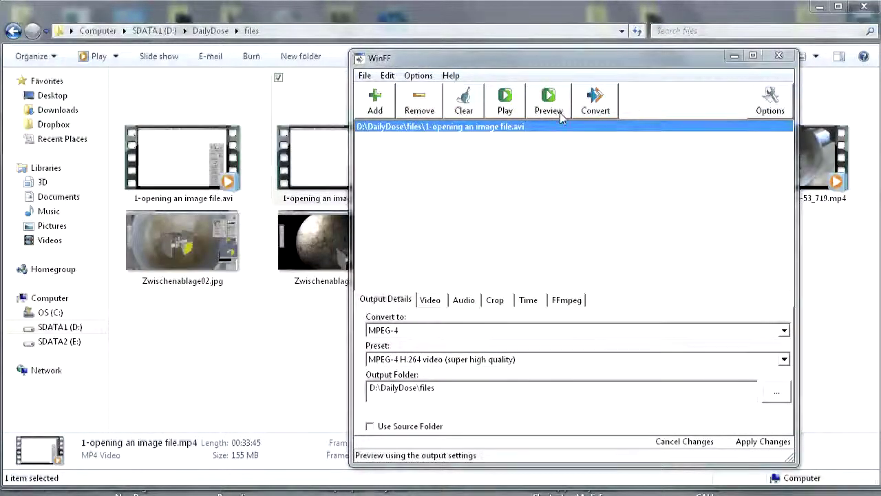
{"action": "left_click", "coordinate": [562, 107]}
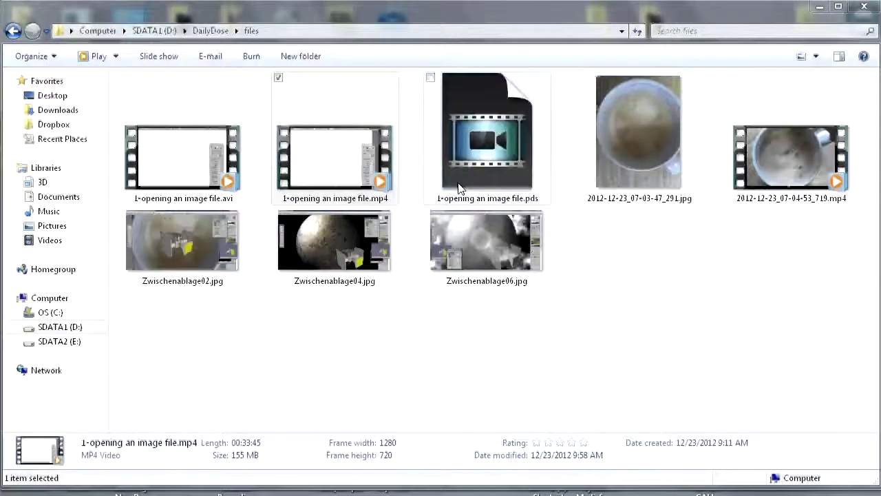
- Check the mp4 and avi details, then play 1-opening an image file.mp4 in Windows Media Player
{"action": "left_click", "coordinate": [334, 180]}
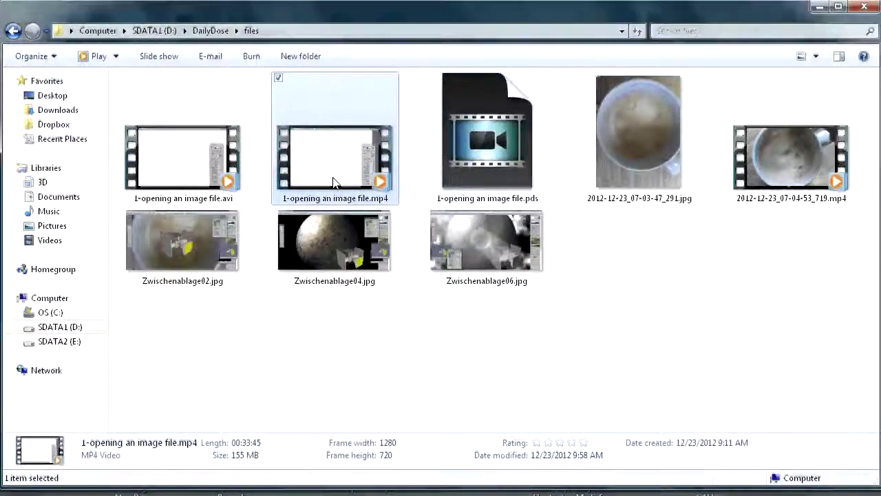
{"action": "left_click", "coordinate": [240, 169]}
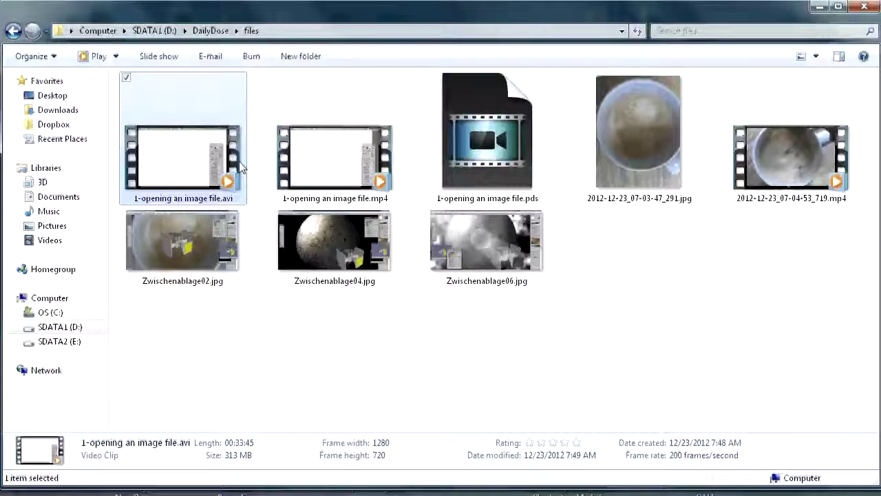
{"action": "left_click", "coordinate": [314, 164]}
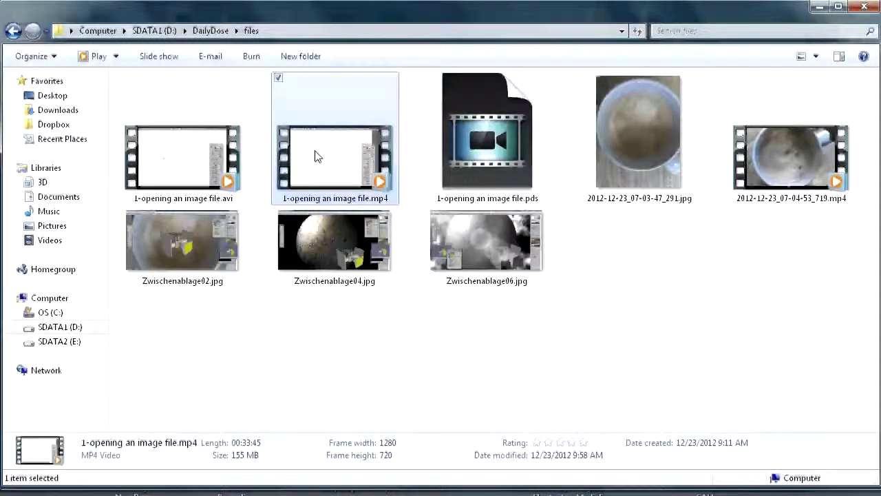
{"action": "double_click", "coordinate": [316, 156]}
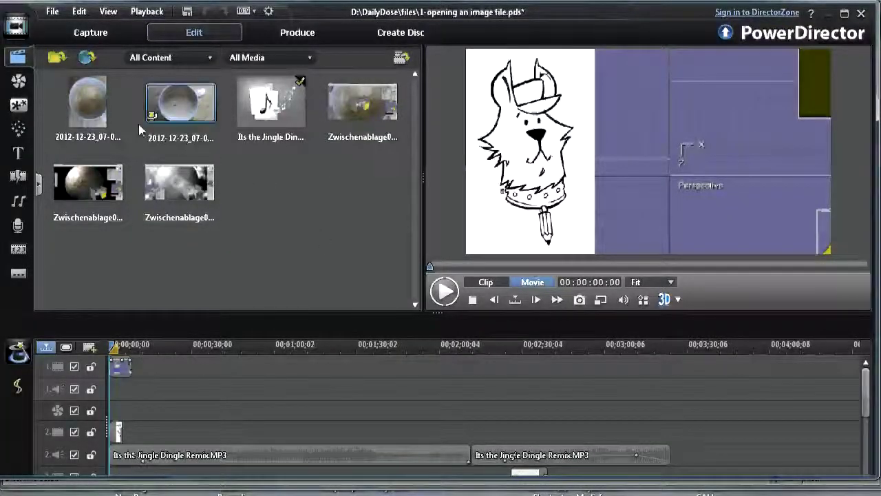
- Bring 1-opening an image file.mp4 into the media library through Import Media Files
{"action": "left_click", "coordinate": [55, 58]}
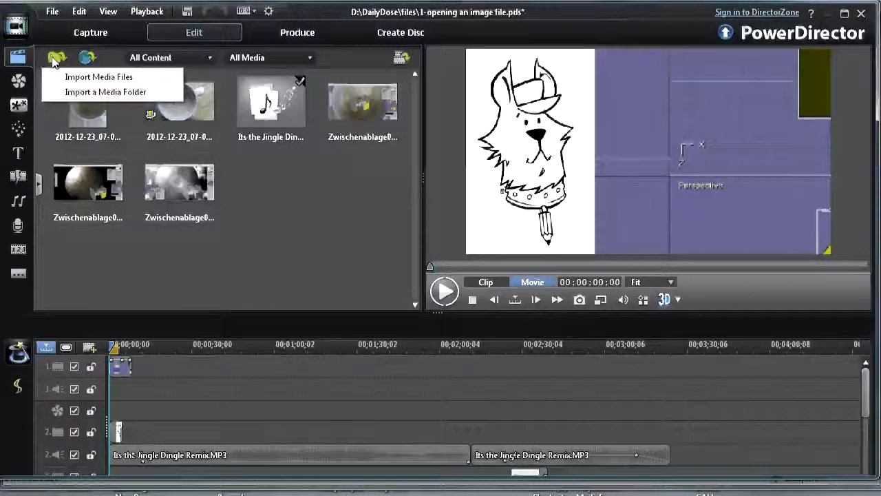
{"action": "left_click", "coordinate": [105, 78]}
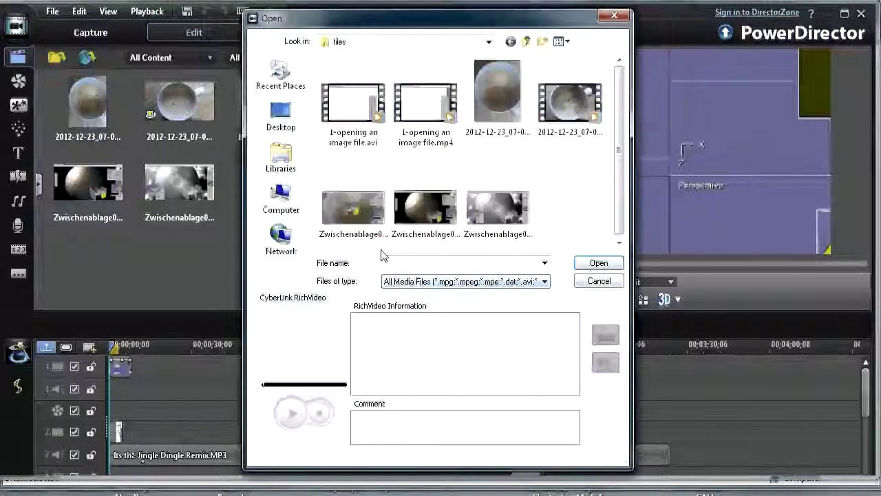
{"action": "left_click", "coordinate": [413, 110]}
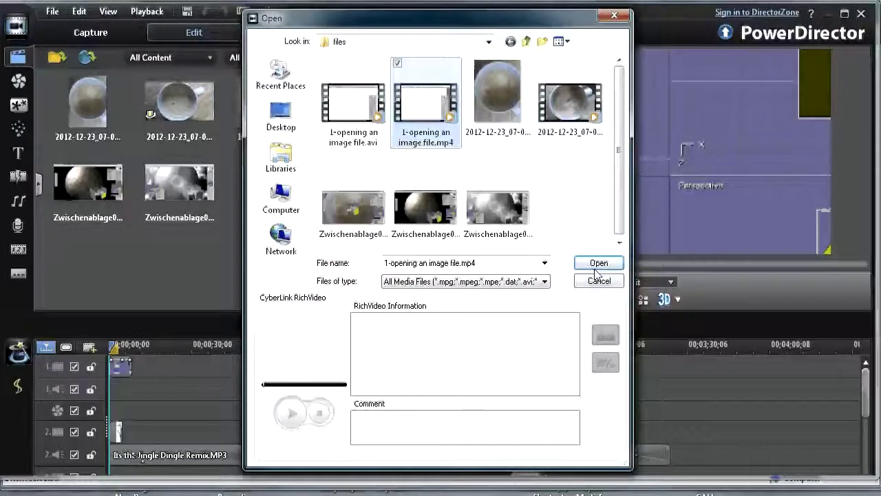
{"action": "left_click", "coordinate": [596, 263]}
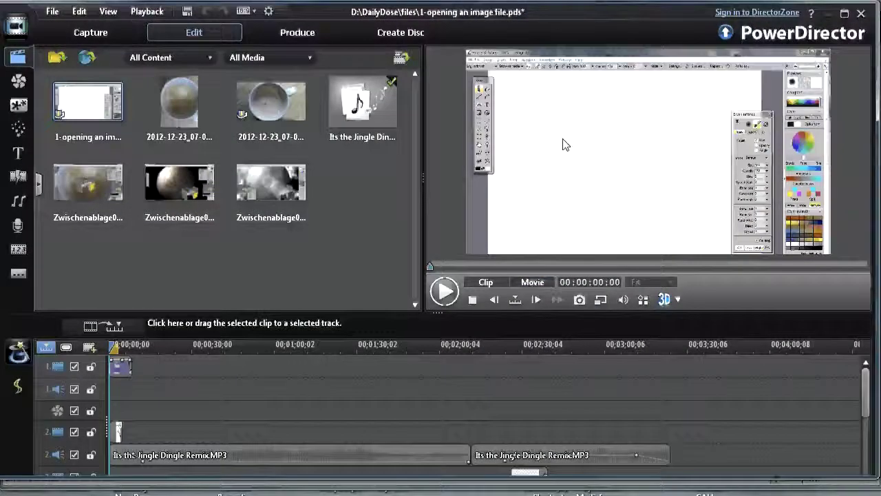
{"action": "left_click", "coordinate": [446, 291]}
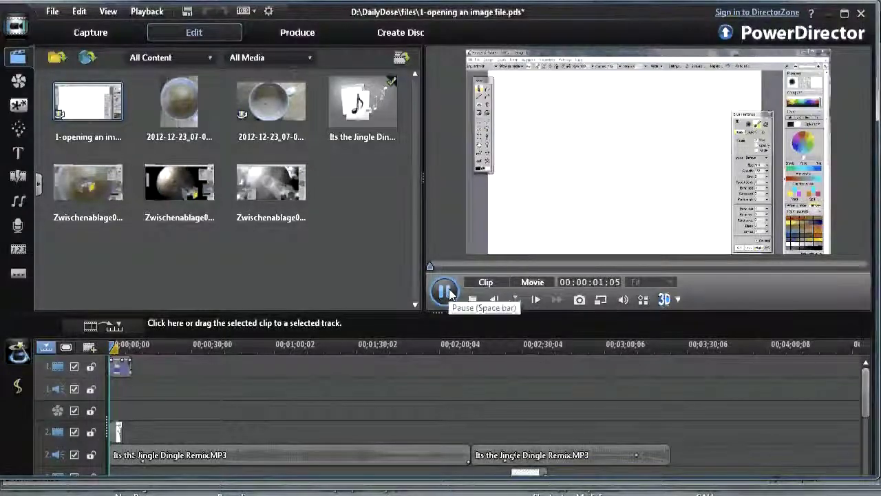
{"action": "left_click", "coordinate": [471, 299]}
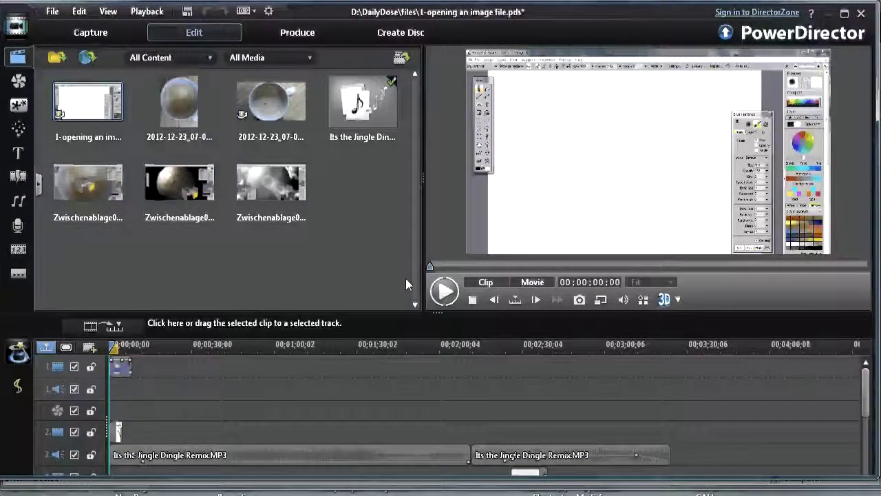